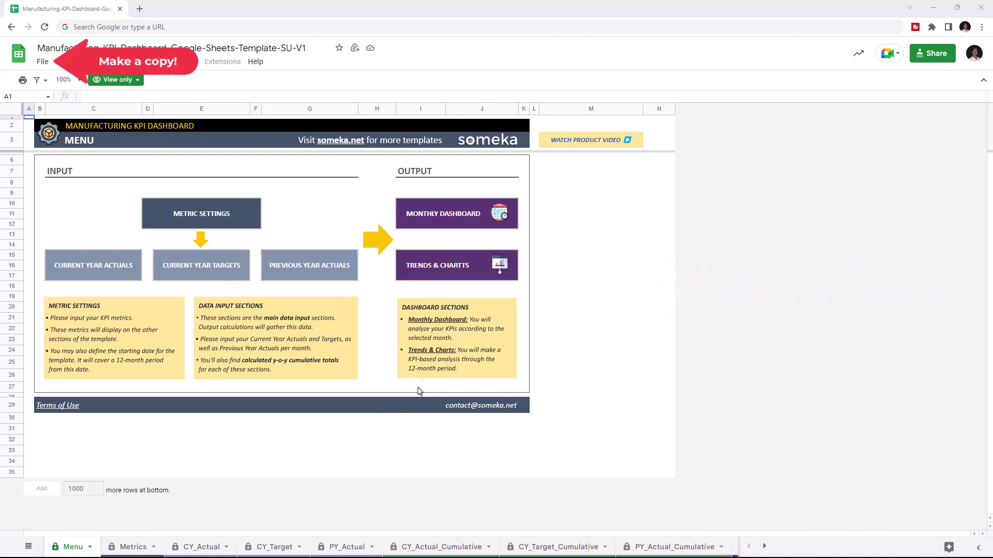
# Step: Make an editable copy of the Manufacturing KPI Dashboard template through File > Make a copy
pyautogui.click(42, 63)
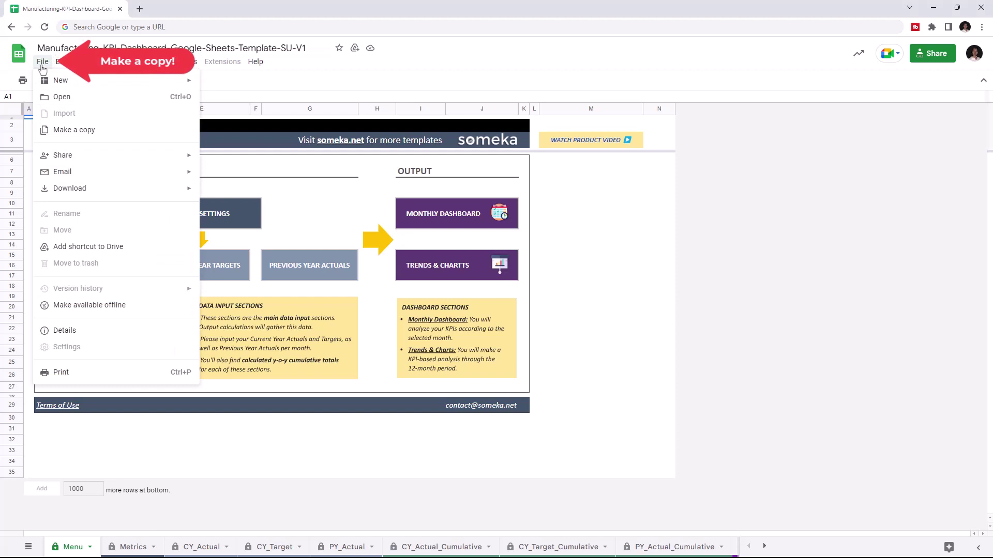
pyautogui.click(74, 129)
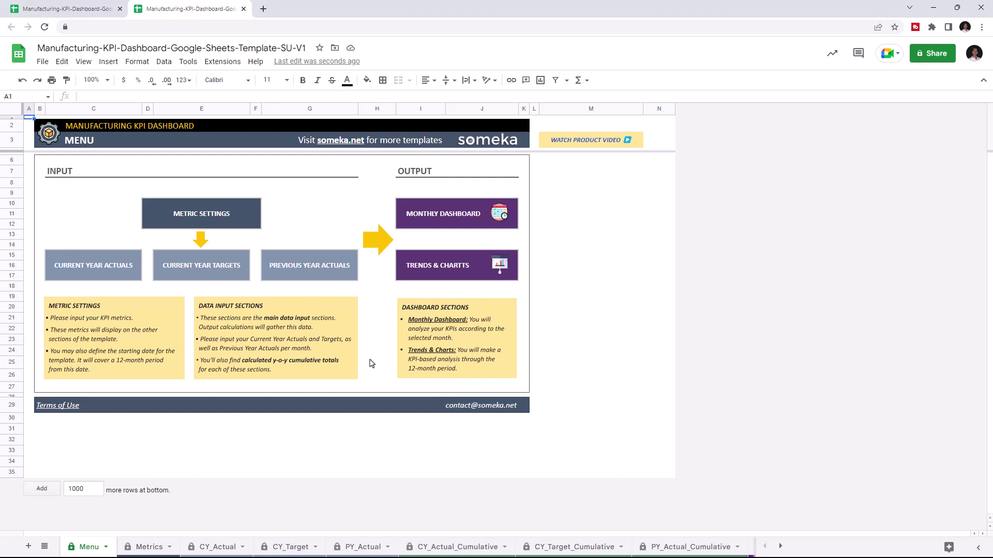
# Step: Browse the Metrics, CY_Actual, CY_Target, PY_Actual, Monthly_Analysis and KPI_Analysis sheets in turn
pyautogui.click(140, 548)
pyautogui.click(220, 547)
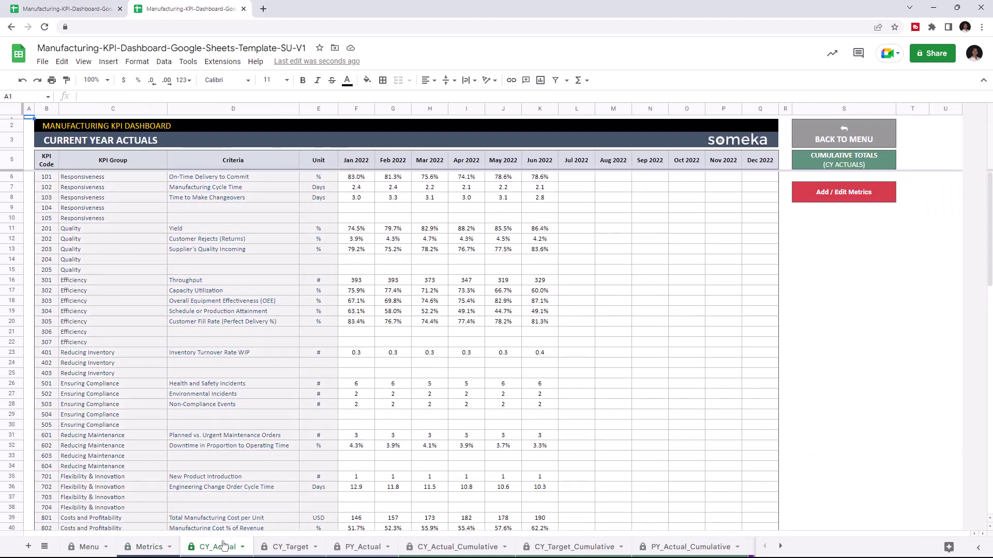
pyautogui.click(288, 549)
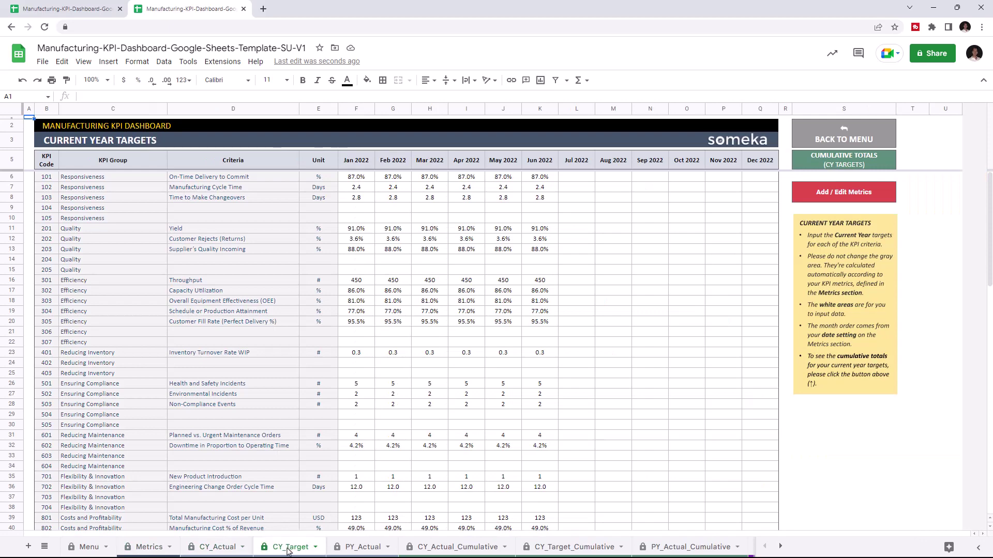
pyautogui.click(363, 547)
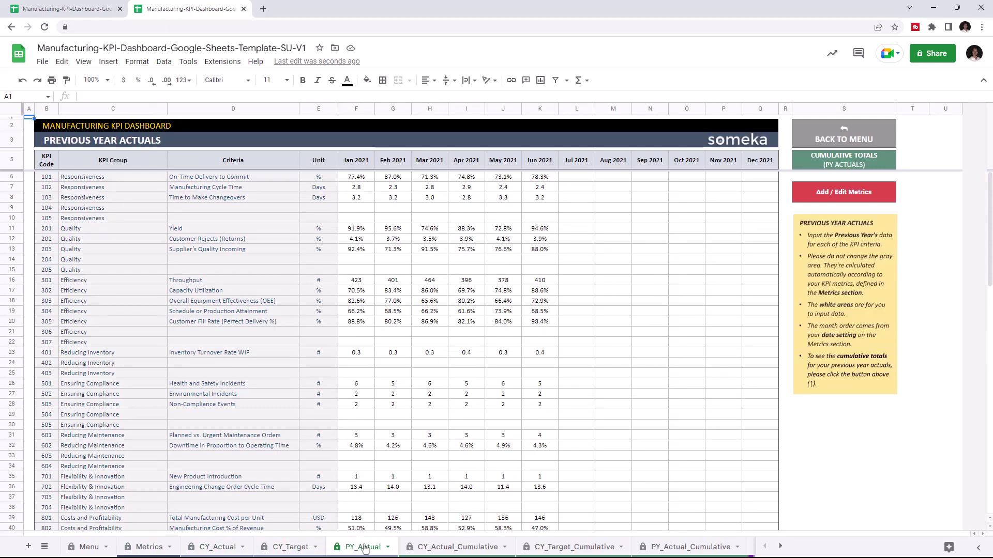
pyautogui.click(780, 547)
pyautogui.click(540, 548)
pyautogui.click(644, 552)
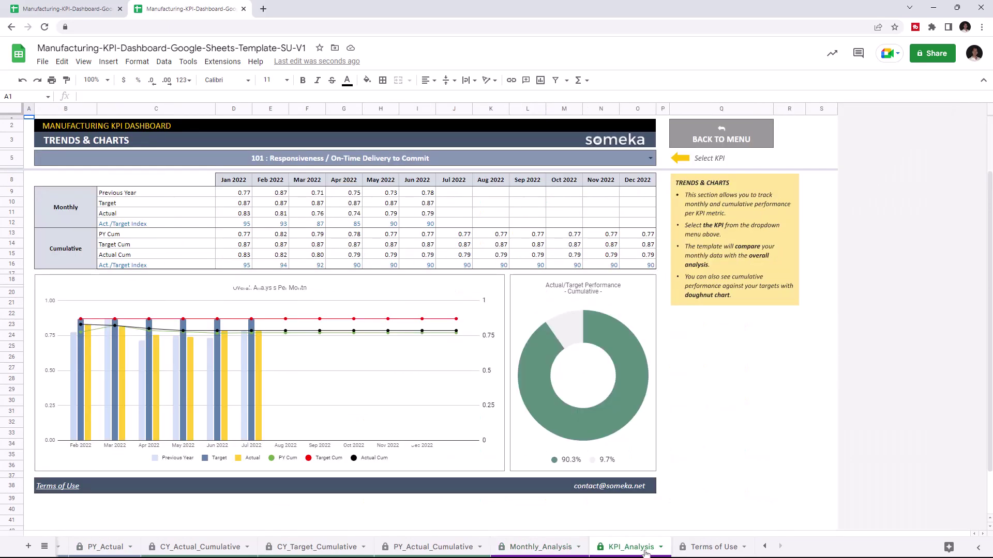
# Step: Return to the Metrics sheet and review the Year and Month start-date lists, leaving January 2022
pyautogui.click(764, 546)
pyautogui.click(146, 547)
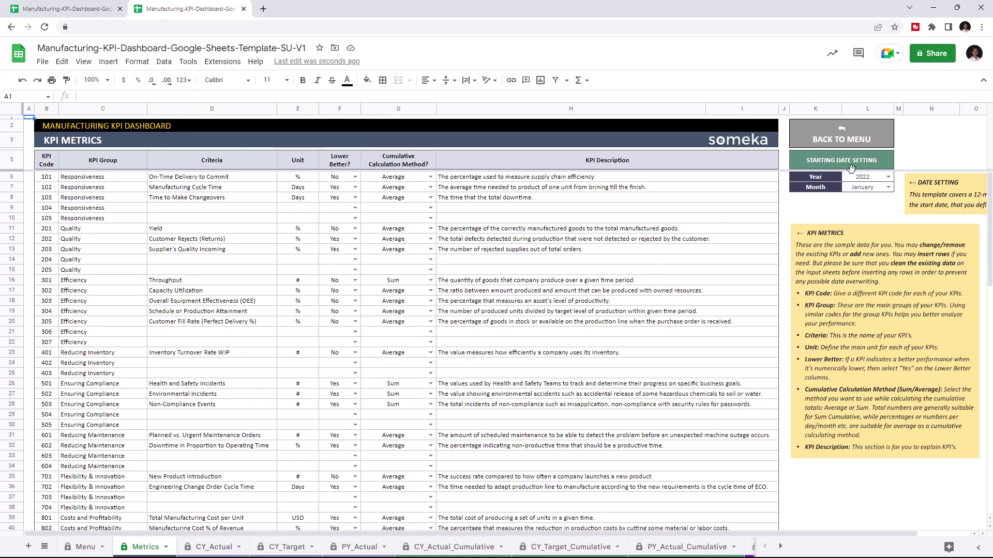
pyautogui.click(889, 178)
pyautogui.click(901, 160)
pyautogui.click(888, 188)
pyautogui.click(900, 160)
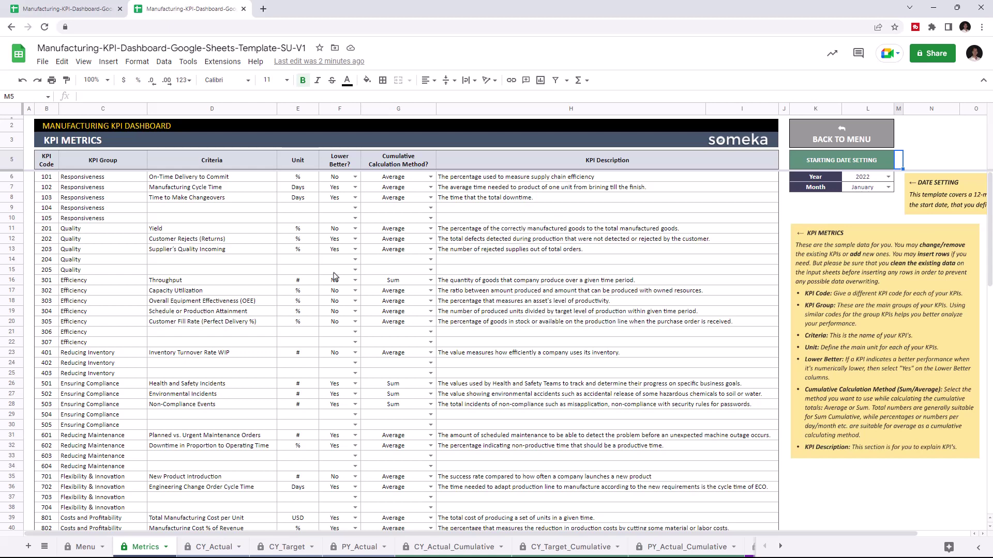
# Step: Define KPI 810 in row 48 as Profit, unit USD, Lower Better No, calculation Sum
pyautogui.scroll(-7, 223, 321)
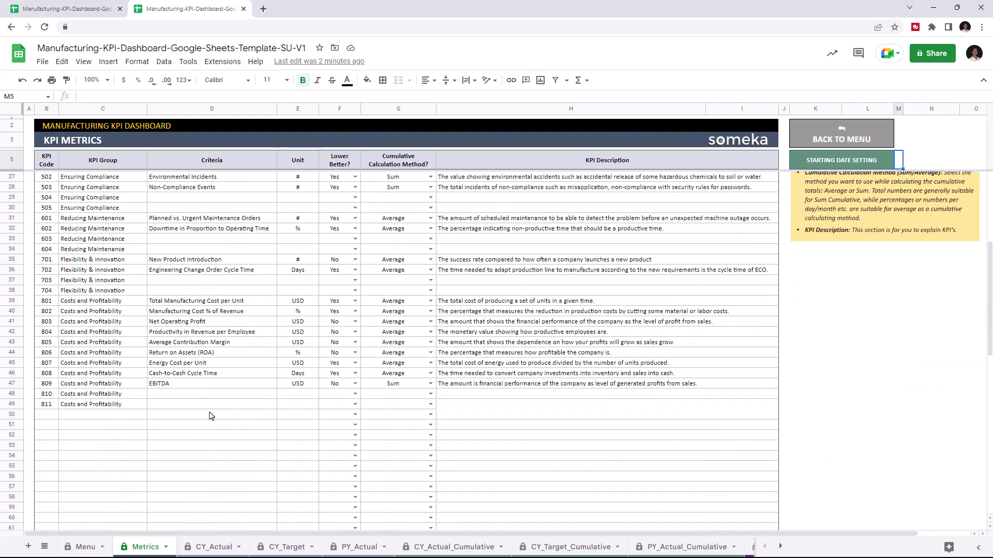
pyautogui.scroll(-1, 208, 417)
pyautogui.click(207, 363)
pyautogui.write('Profit')
pyautogui.click(298, 364)
pyautogui.write('USD')
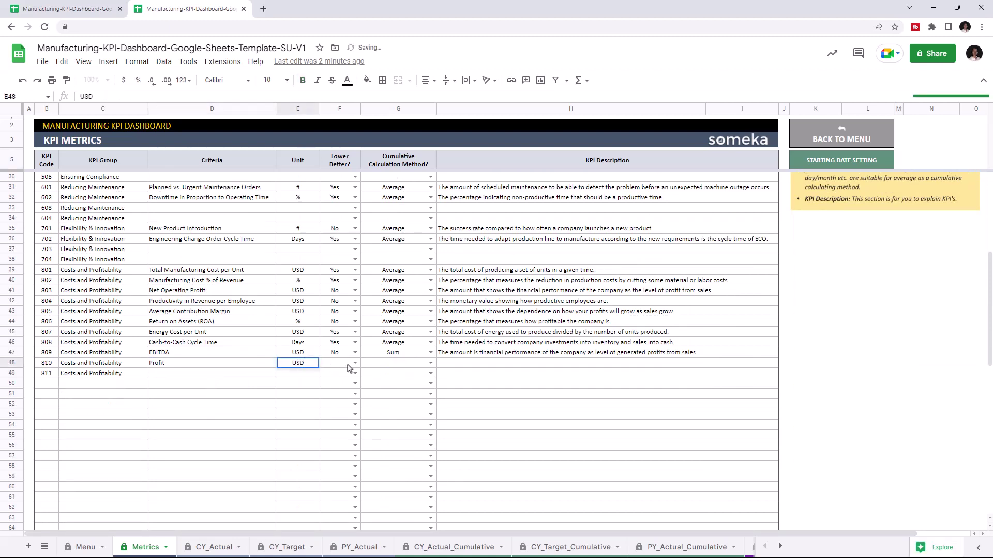
pyautogui.click(354, 364)
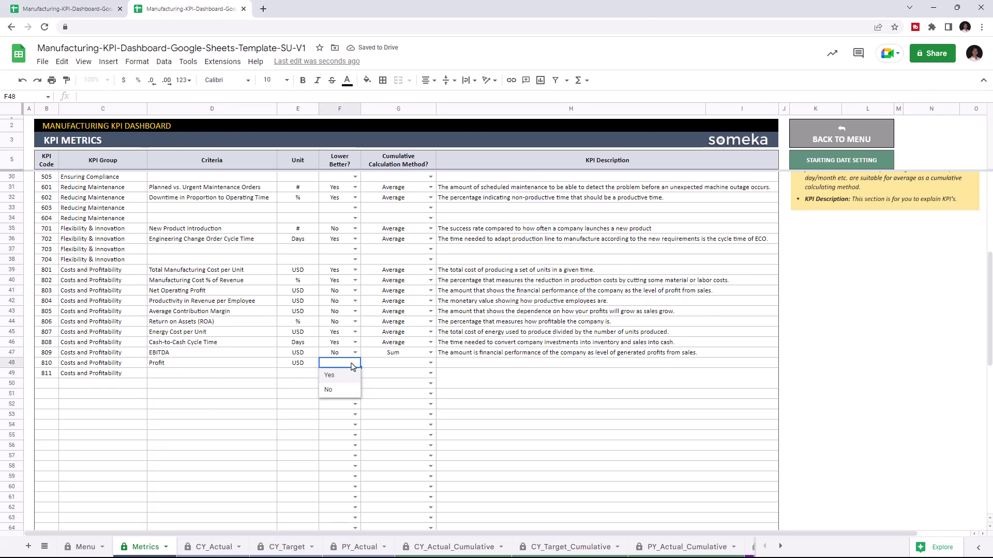
pyautogui.click(329, 390)
pyautogui.click(432, 365)
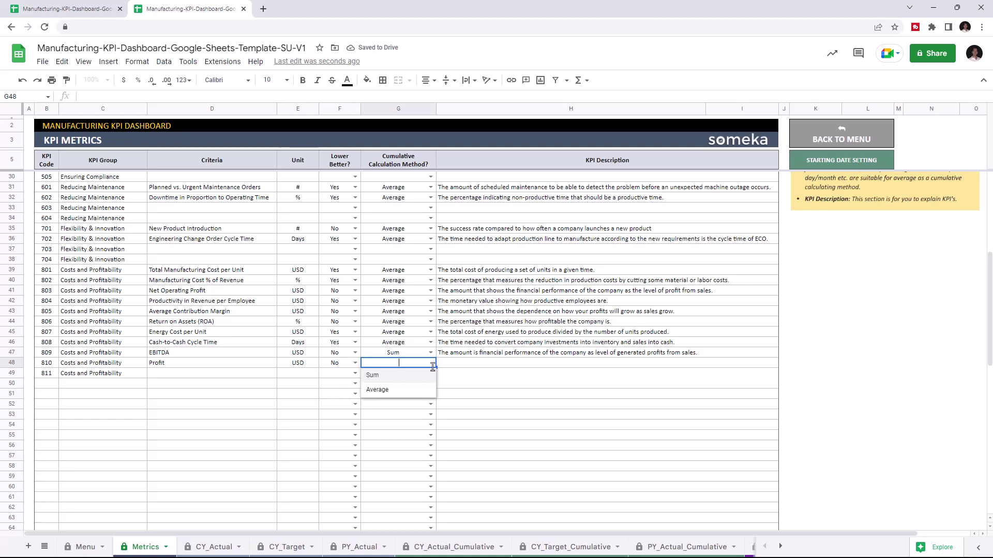
pyautogui.click(400, 379)
pyautogui.click(461, 367)
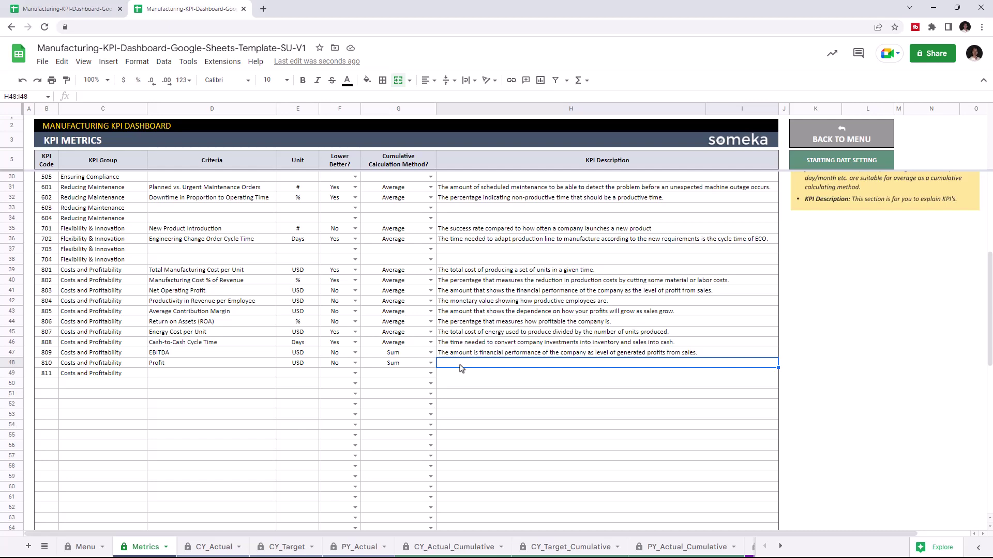
# Step: On CY_Actual, enter Profit's Jan–Jun 2022 values 96000, 100000, 104000, 112000, 110000, 120000 in F48:K48
pyautogui.click(209, 548)
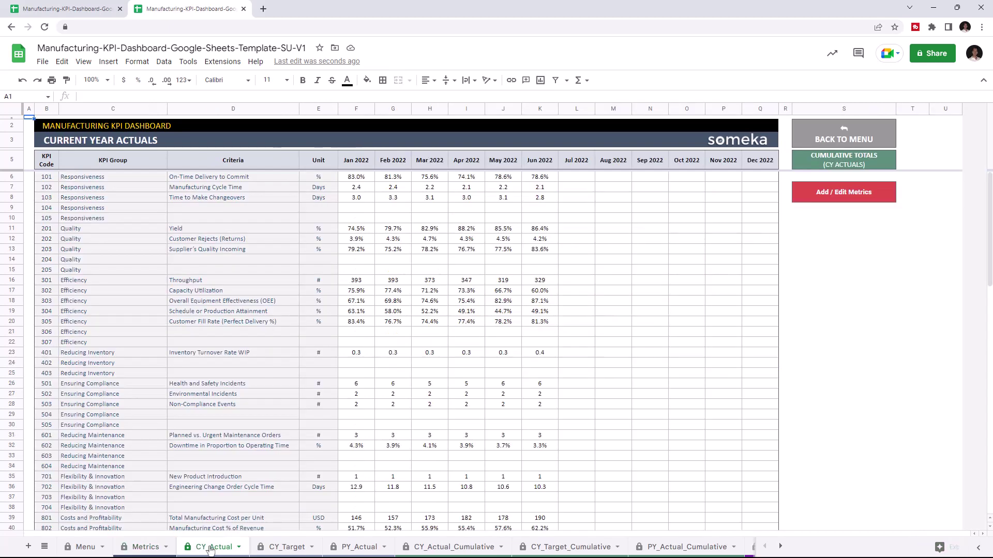
pyautogui.scroll(-9, 305, 319)
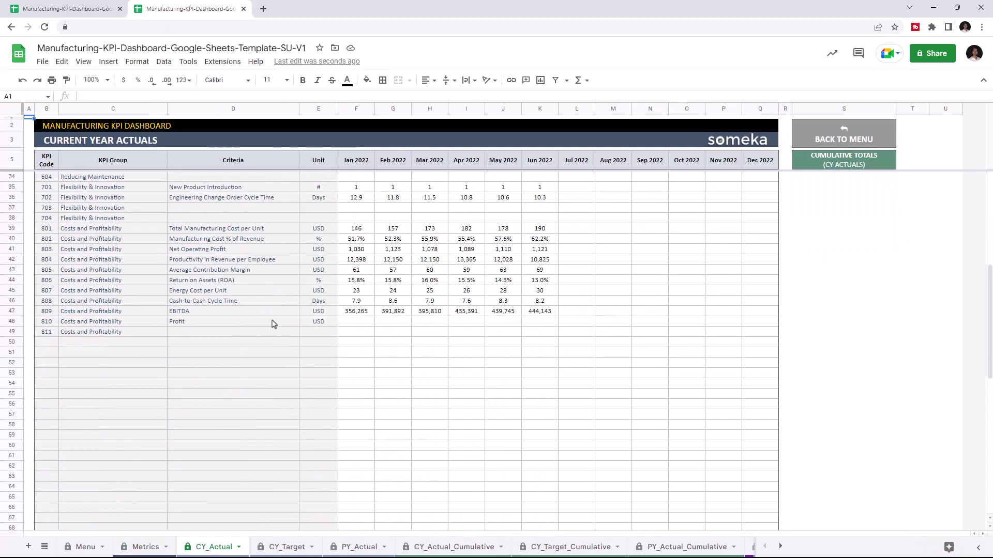
pyautogui.click(274, 322)
pyautogui.click(356, 324)
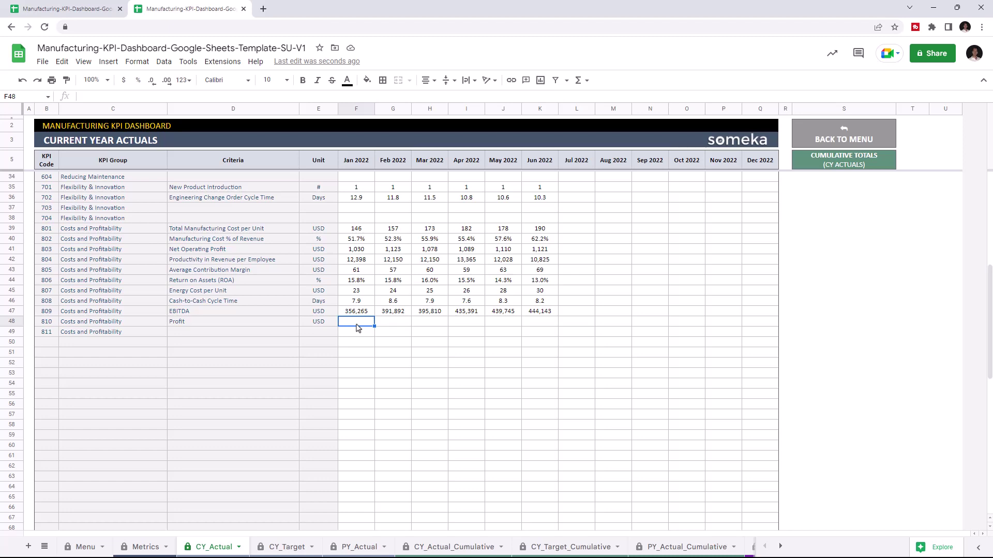
pyautogui.write('96000')
pyautogui.press('Tab')
pyautogui.write('100000')
pyautogui.press('Tab')
pyautogui.write('104000')
pyautogui.press('Tab')
pyautogui.write('112000')
pyautogui.press('Tab')
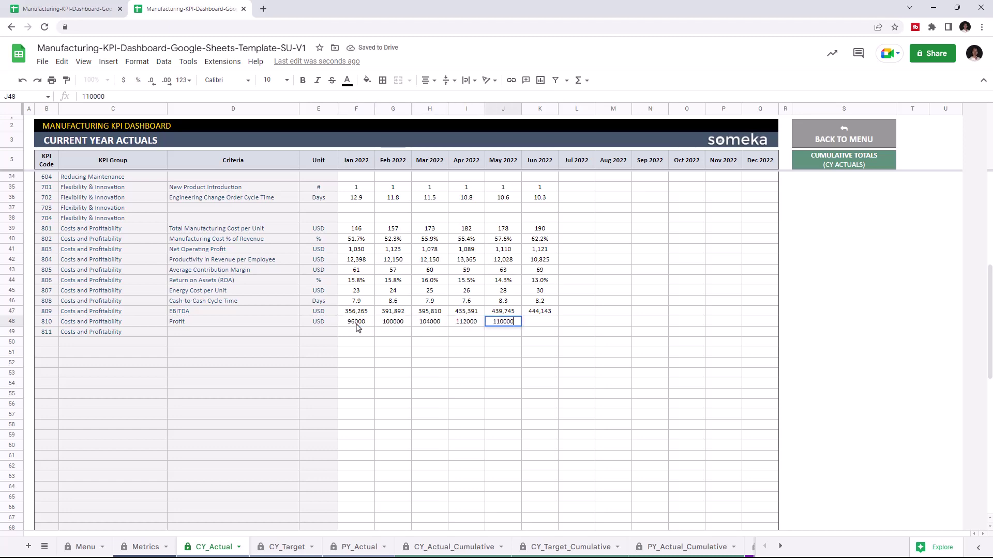
pyautogui.write('110000')
pyautogui.press('Tab')
pyautogui.write('120000')
pyautogui.click(357, 325)
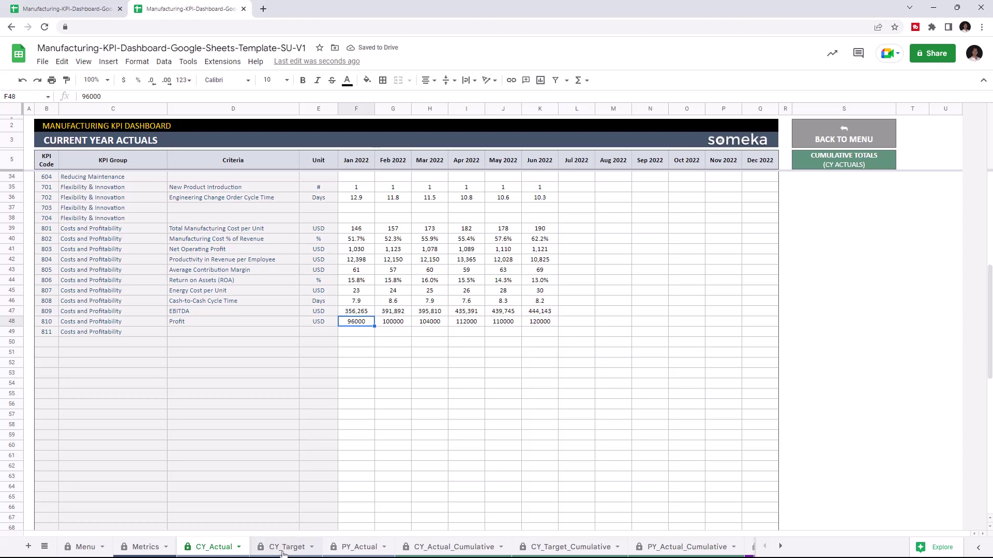
# Step: On CY_Target, set Profit's Jan–Jun 2022 target to 110000 across F48:K48
pyautogui.click(282, 552)
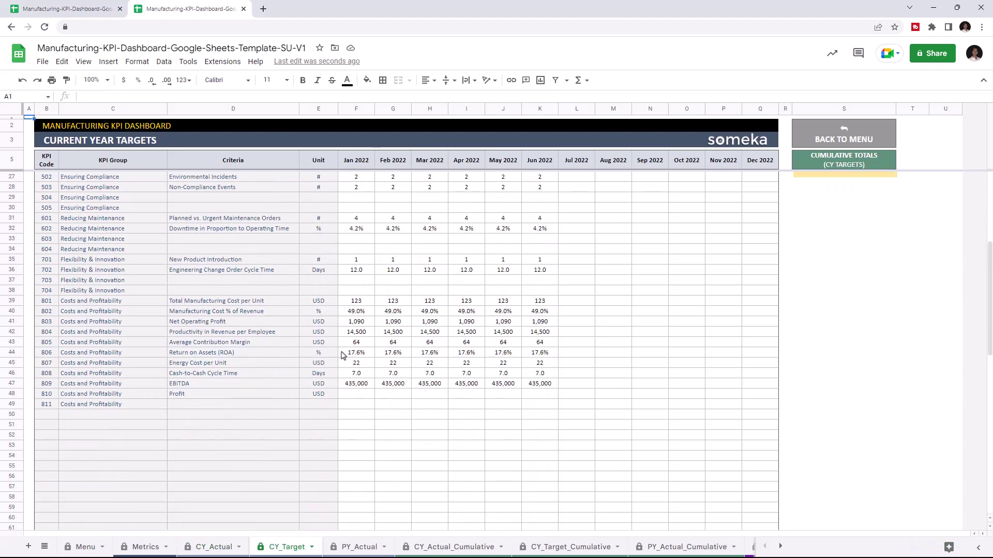
pyautogui.click(361, 395)
pyautogui.write('110000')
pyautogui.press('Return')
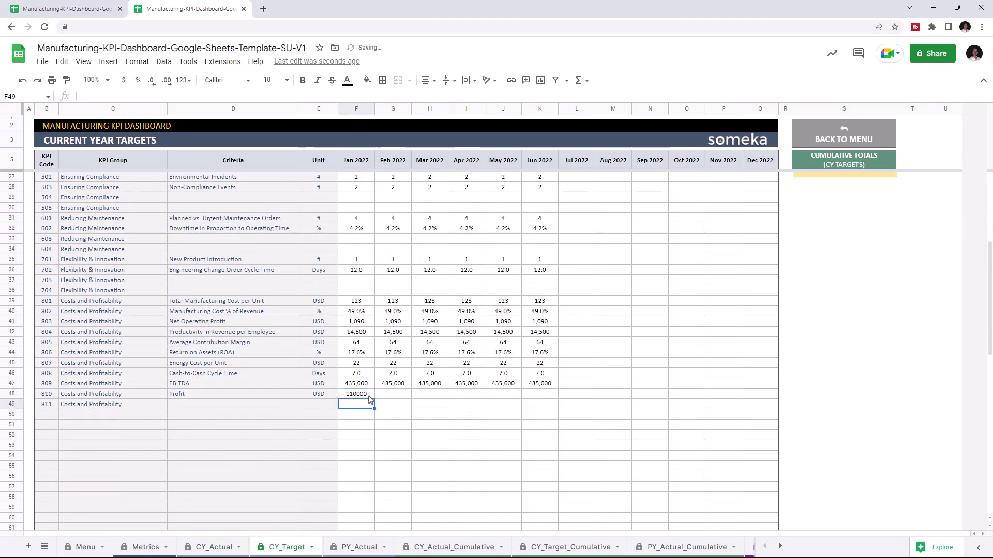
pyautogui.press('Up')
pyautogui.moveTo(373, 398); pyautogui.dragTo(549, 399)
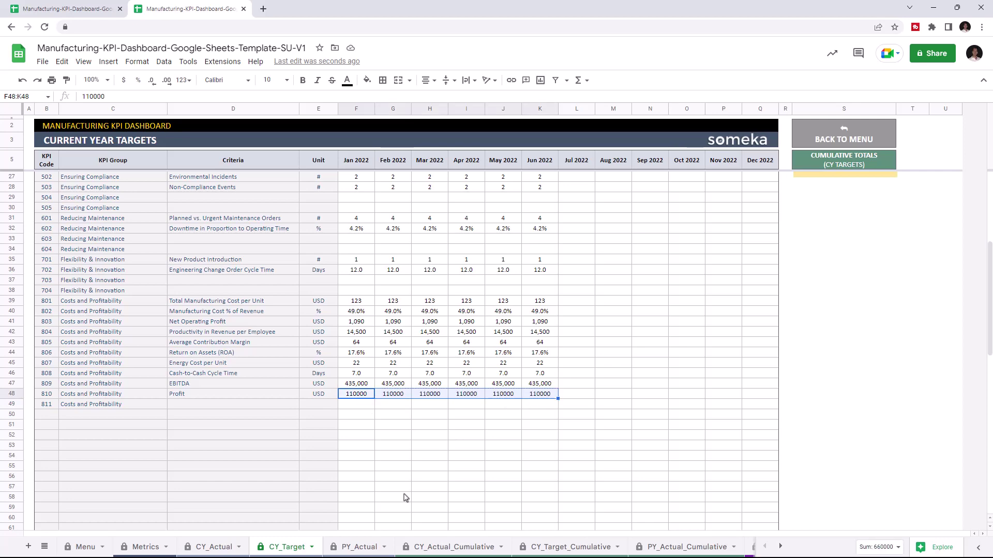
# Step: On PY_Actual, enter Profit's Jan–Jun 2021 values 100000, 95000, 97000, 96000, 94000, 95000
pyautogui.click(375, 548)
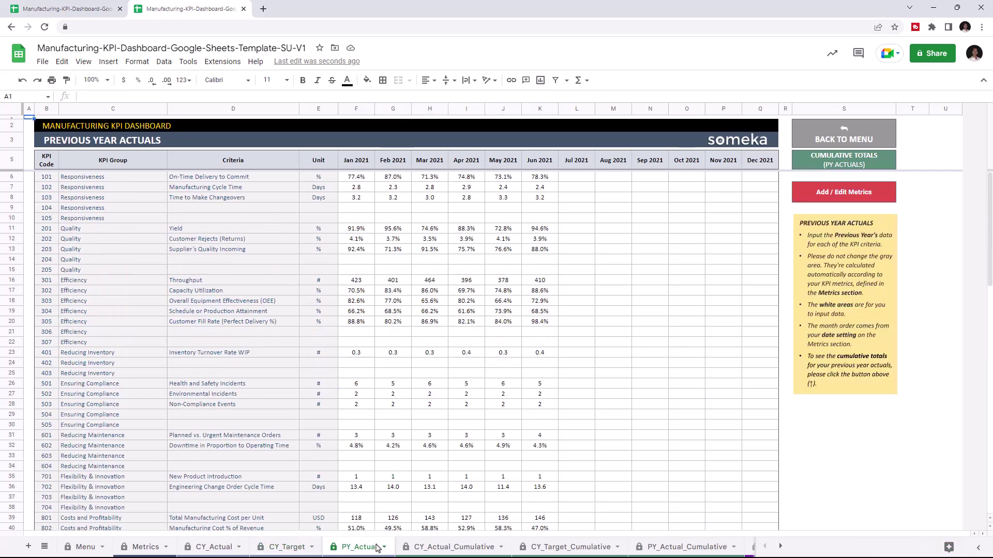
pyautogui.scroll(-6, 393, 310)
pyautogui.click(356, 322)
pyautogui.write('100000')
pyautogui.click(393, 321)
pyautogui.write('95000')
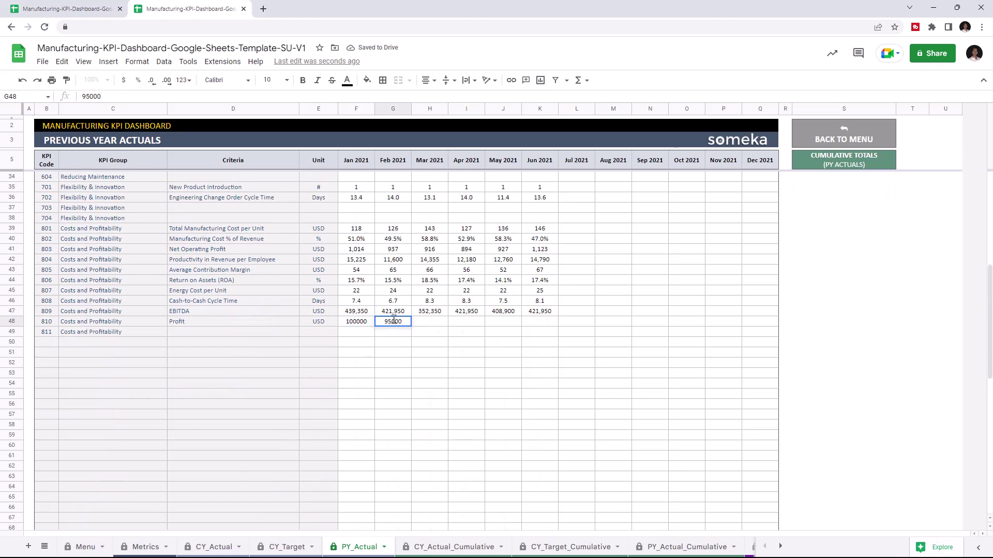
pyautogui.press('Tab')
pyautogui.write('97000')
pyautogui.press('Tab')
pyautogui.write('96000')
pyautogui.press('Tab')
pyautogui.write('94000\t95000')
pyautogui.click(409, 363)
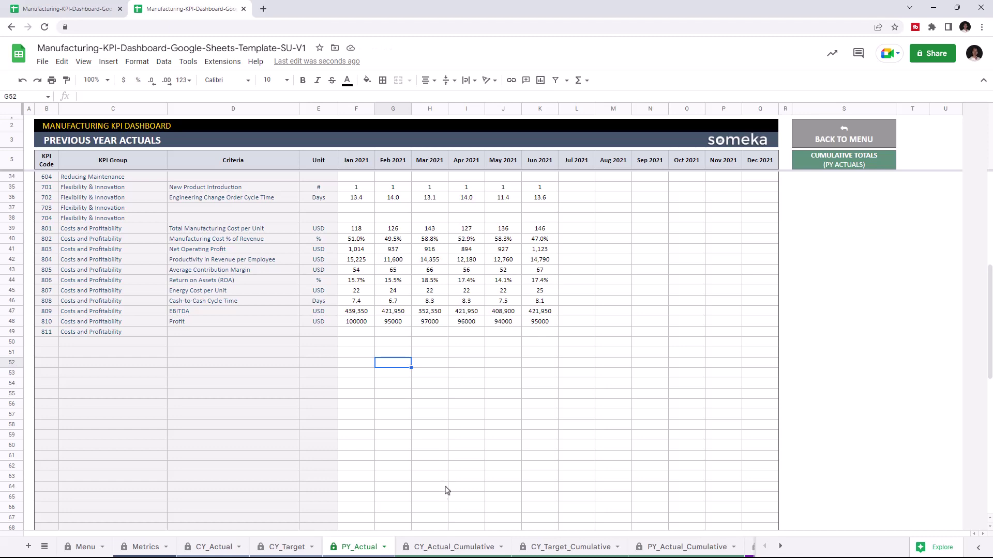
# Step: Review the CY_Actual_Cumulative, CY_Target_Cumulative and PY_Actual_Cumulative sheets
pyautogui.click(451, 549)
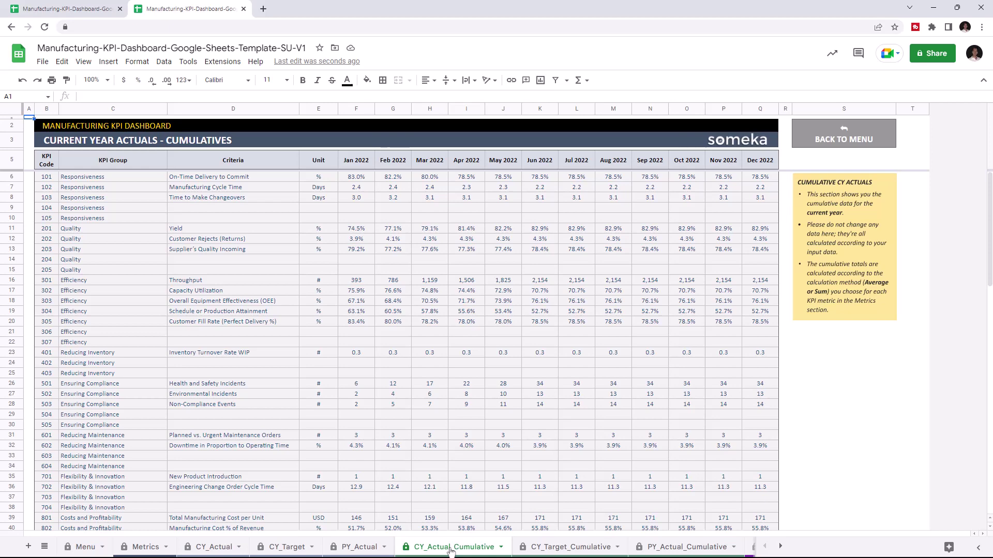
pyautogui.click(564, 549)
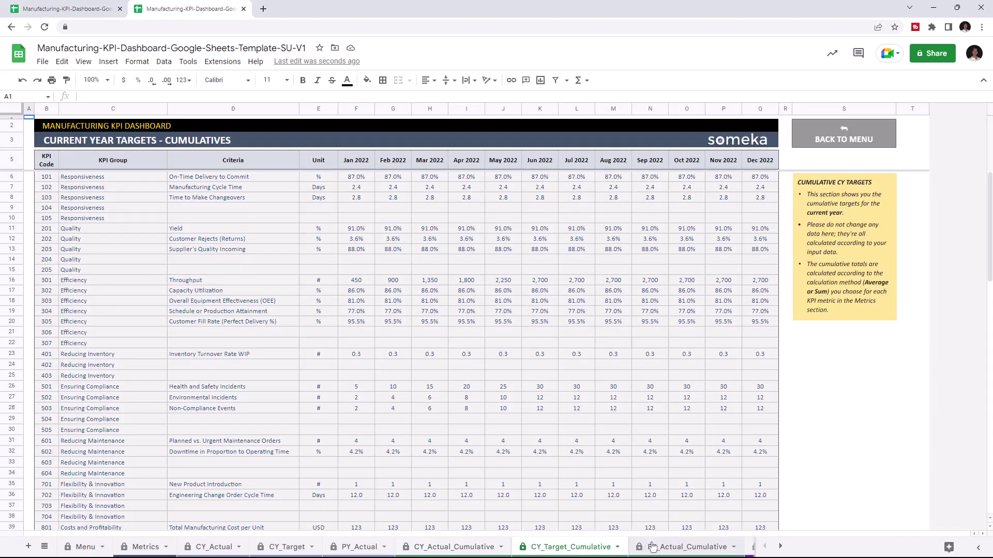
pyautogui.click(664, 548)
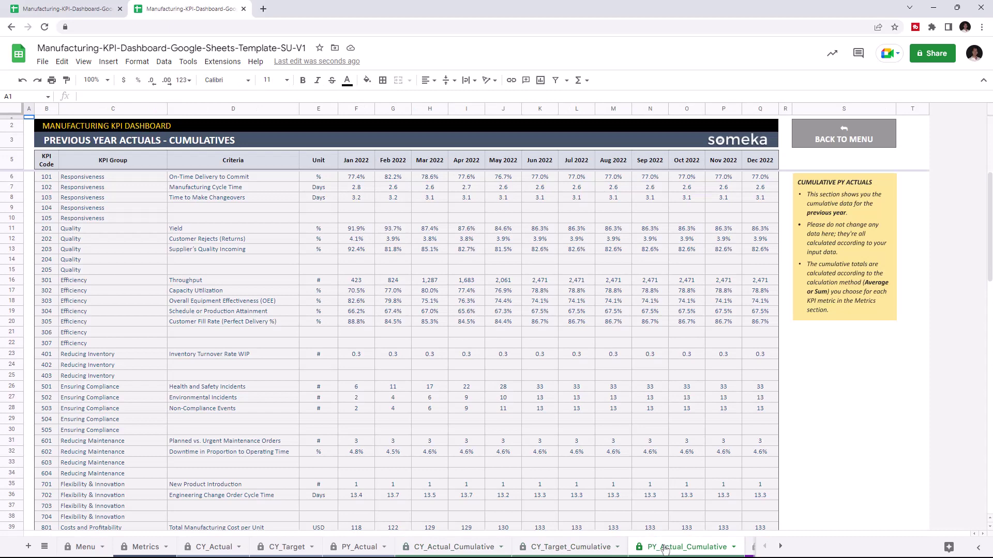
pyautogui.hscroll(3, 757, 543)
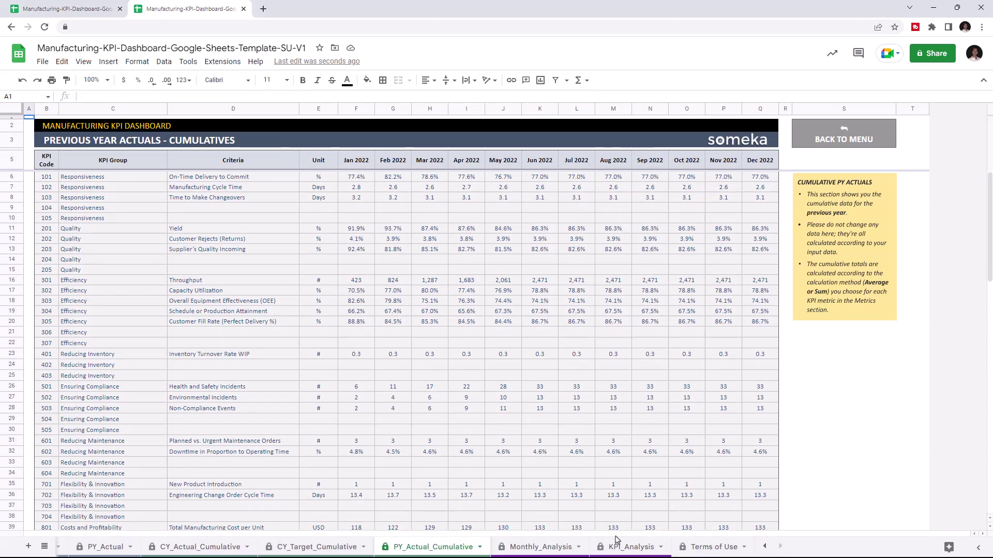
# Step: On Monthly_Analysis, step the Month selector through Jan, Feb, Mar and Apr 2022, then go to KPI_Analysis
pyautogui.click(560, 548)
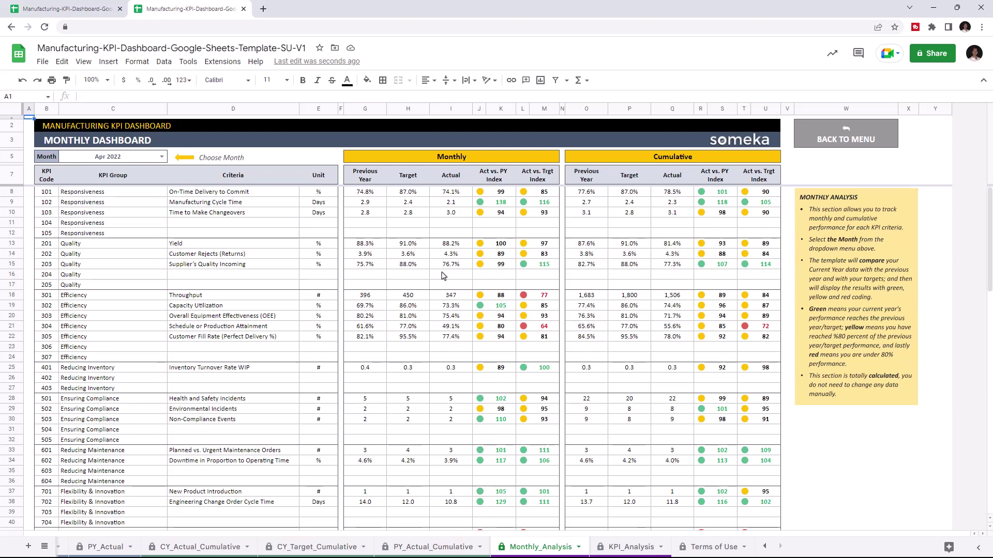
pyautogui.click(162, 157)
pyautogui.click(106, 171)
pyautogui.click(162, 157)
pyautogui.click(114, 184)
pyautogui.click(162, 158)
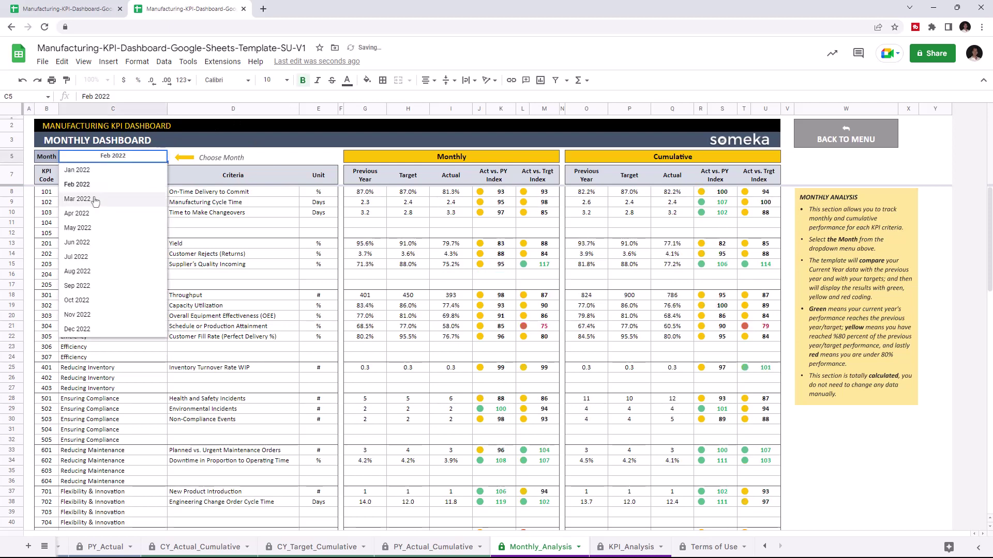
pyautogui.click(95, 200)
pyautogui.click(162, 157)
pyautogui.click(91, 214)
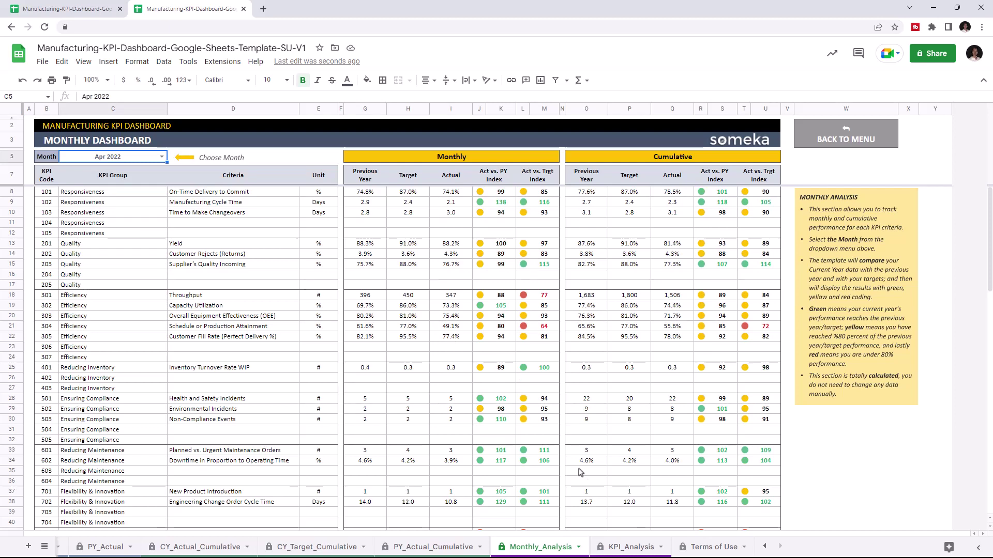
pyautogui.click(610, 548)
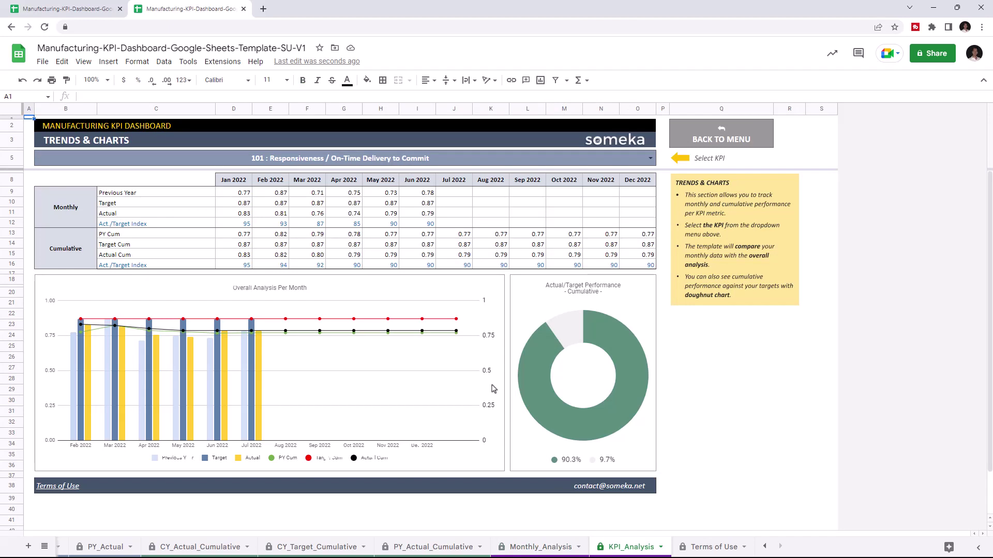
# Step: Cycle Select KPI through KPIs 102, 103, 203, 305, 602 and 805, ending on 808 Cash-to-Cash Cycle Time
pyautogui.click(650, 159)
pyautogui.click(170, 180)
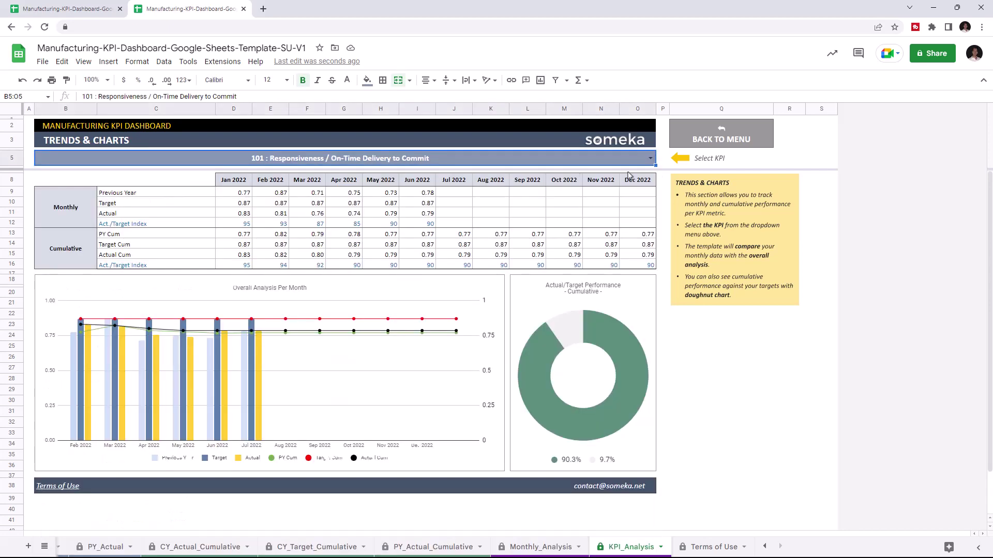
pyautogui.click(650, 158)
pyautogui.click(305, 186)
pyautogui.click(650, 159)
pyautogui.click(262, 202)
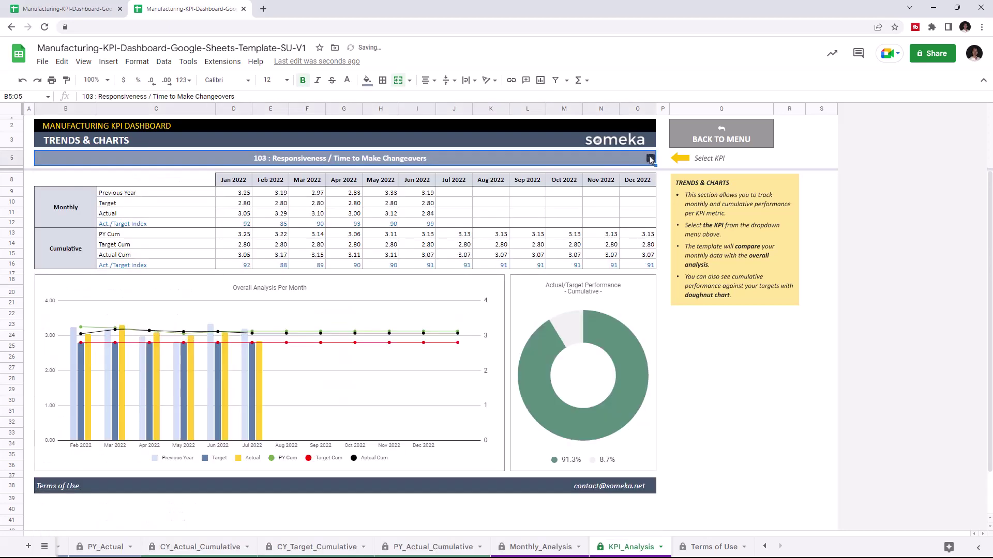
pyautogui.click(650, 158)
pyautogui.click(248, 245)
pyautogui.click(650, 158)
pyautogui.click(362, 318)
pyautogui.click(650, 159)
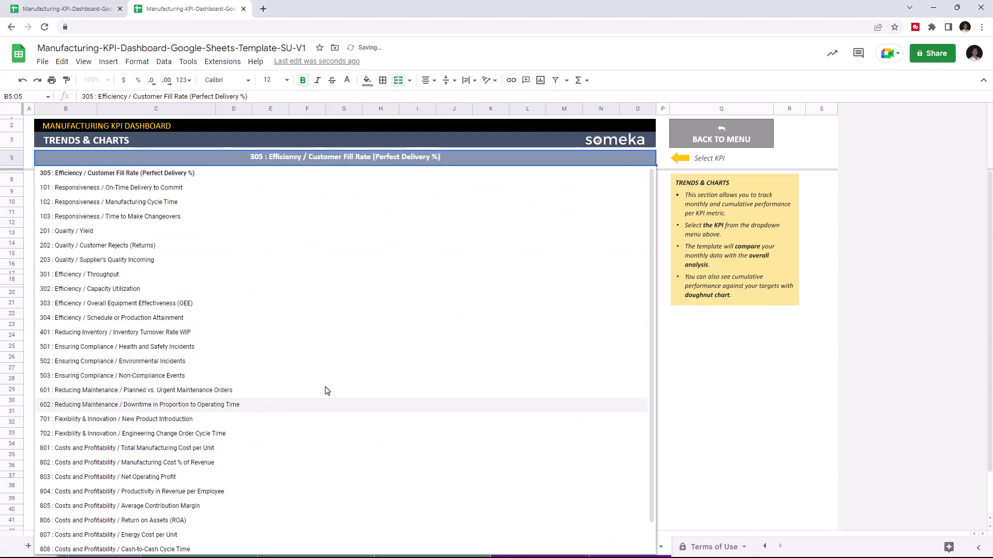
pyautogui.click(327, 405)
pyautogui.press('Return')
pyautogui.click(150, 506)
pyautogui.press('Return')
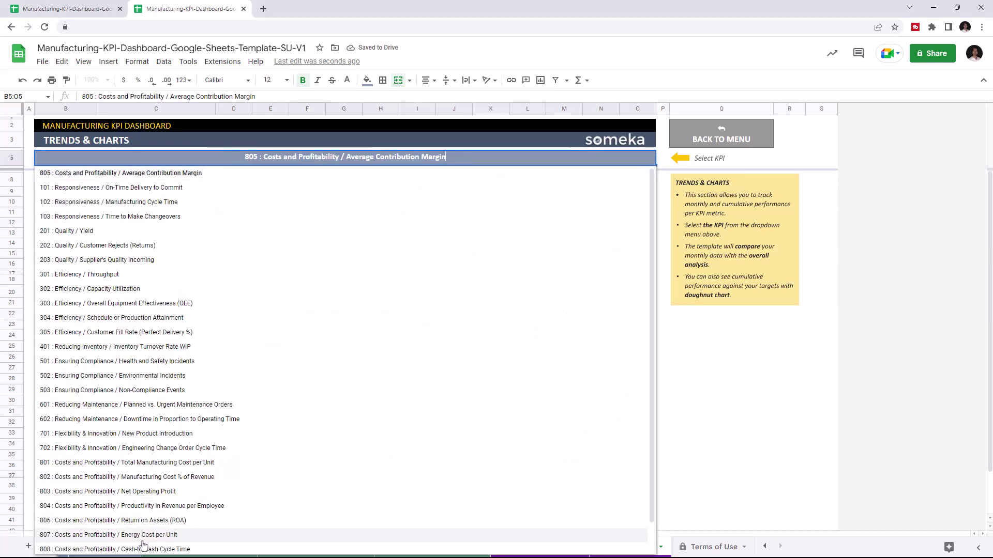
pyautogui.click(143, 549)
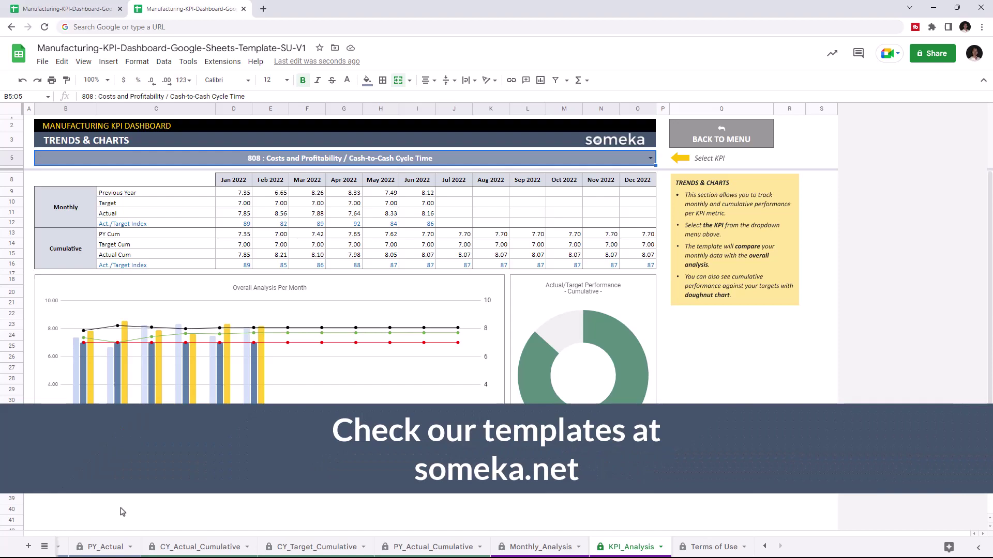